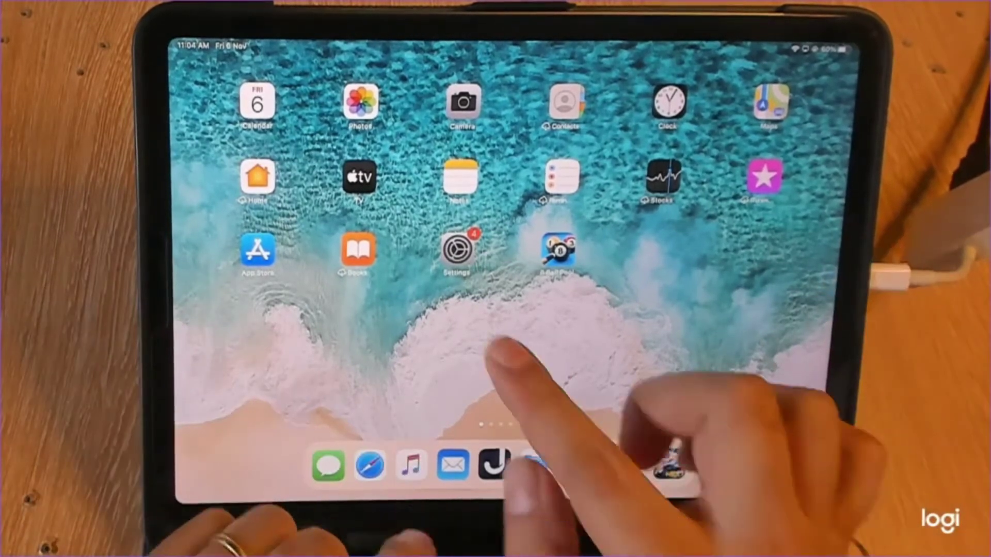
Open Display & Brightness in Settings and slide brightness higher
left_click(458, 248)
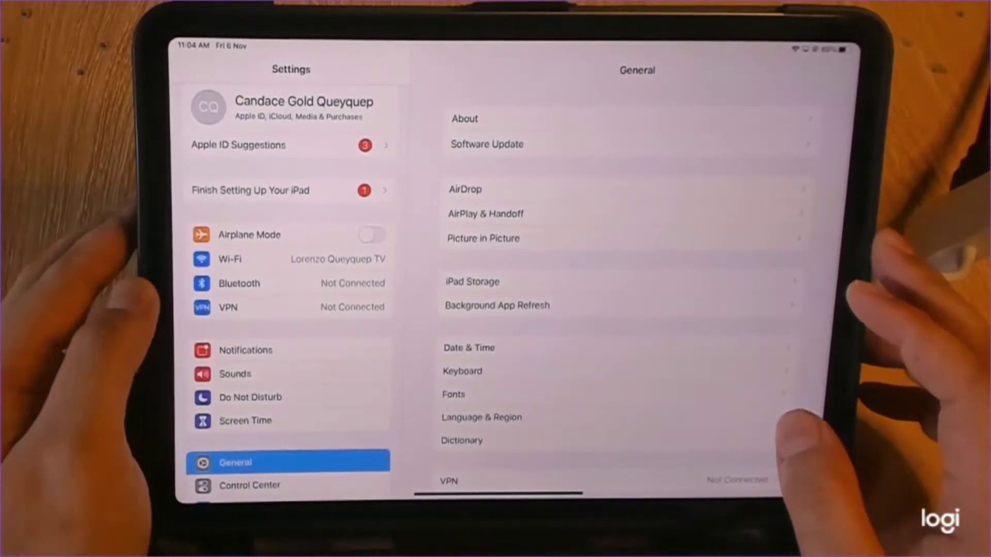
scroll(217, 340, "down", 2)
scroll(217, 339, "down", 5)
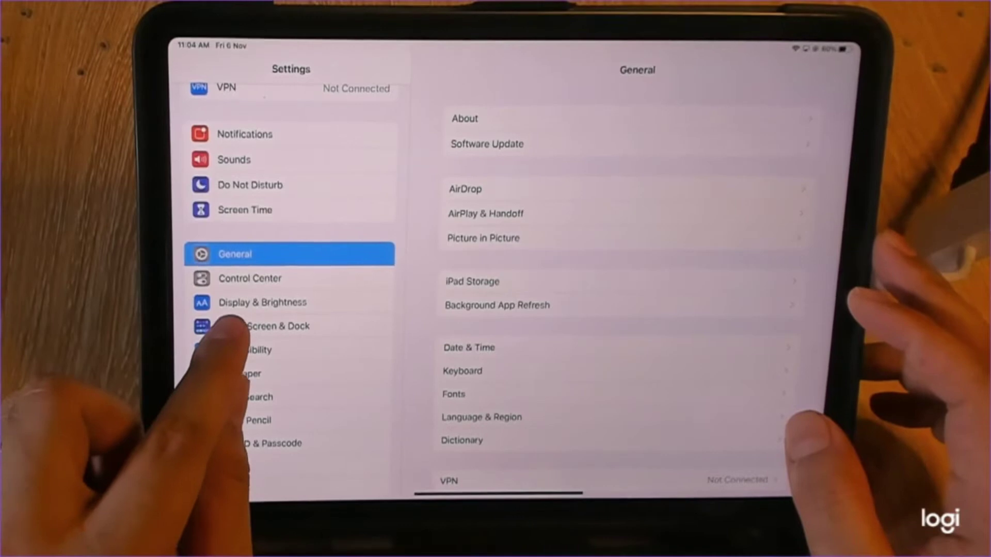
left_click(242, 303)
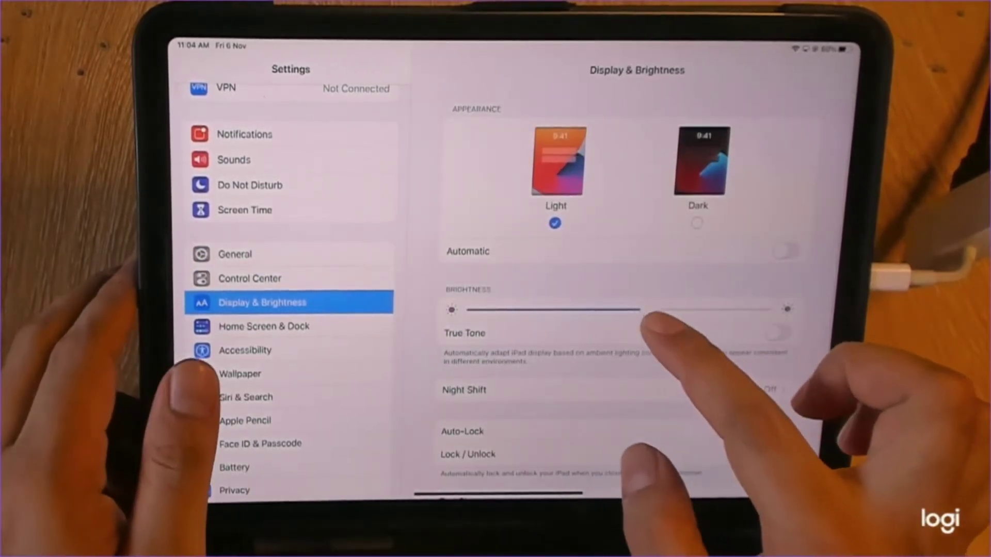
left_click_drag(640, 310, 696, 310)
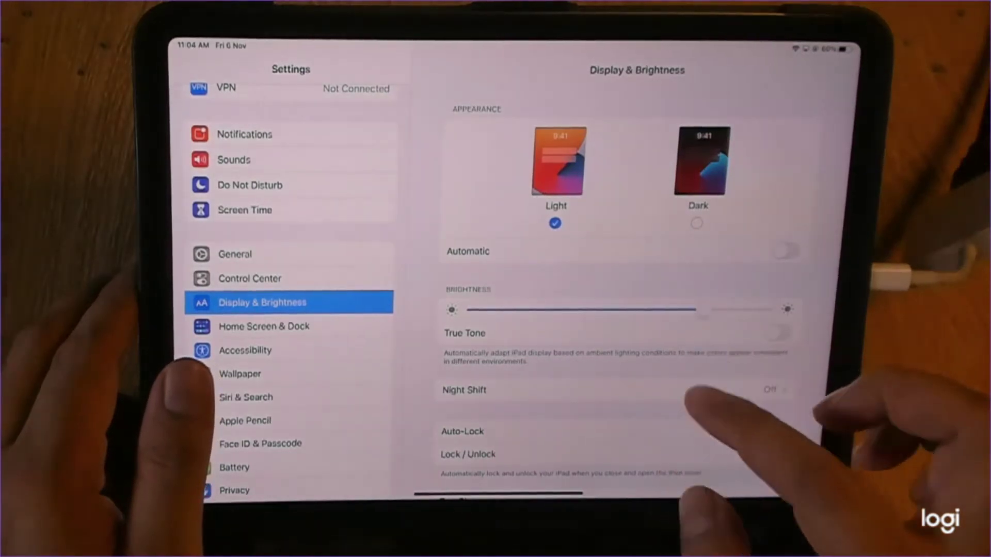
scroll(635, 310, "down", 3)
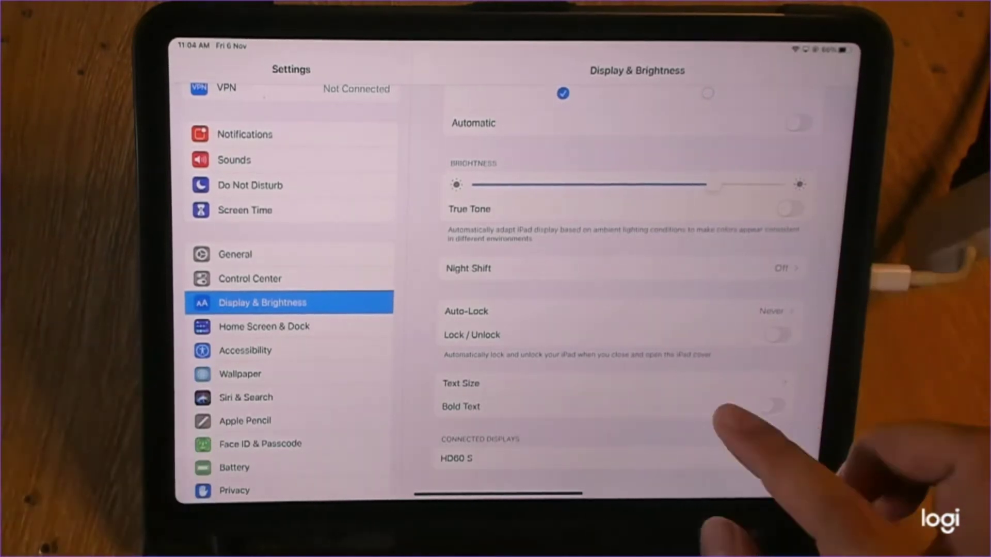
scroll(635, 309, "down", 1)
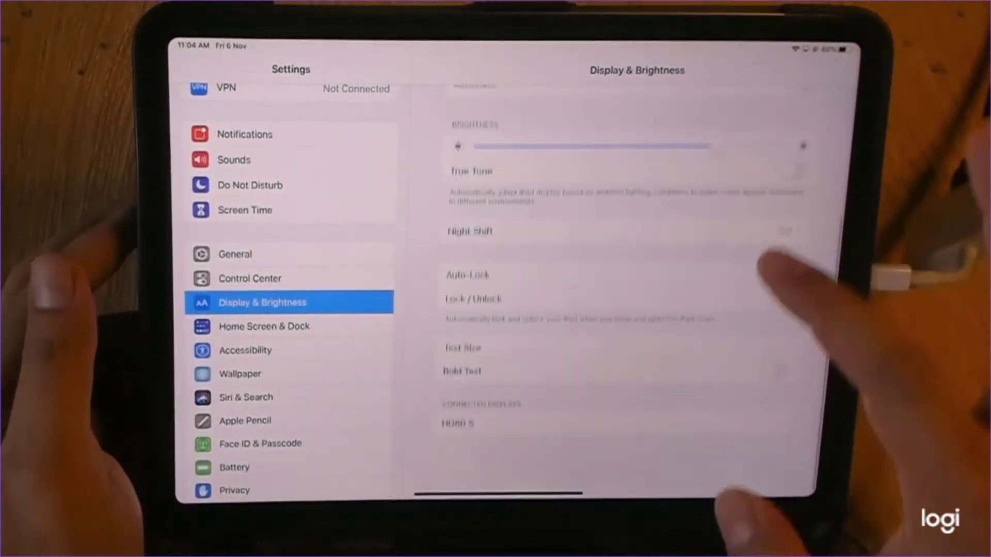
scroll(775, 232, "up", 3)
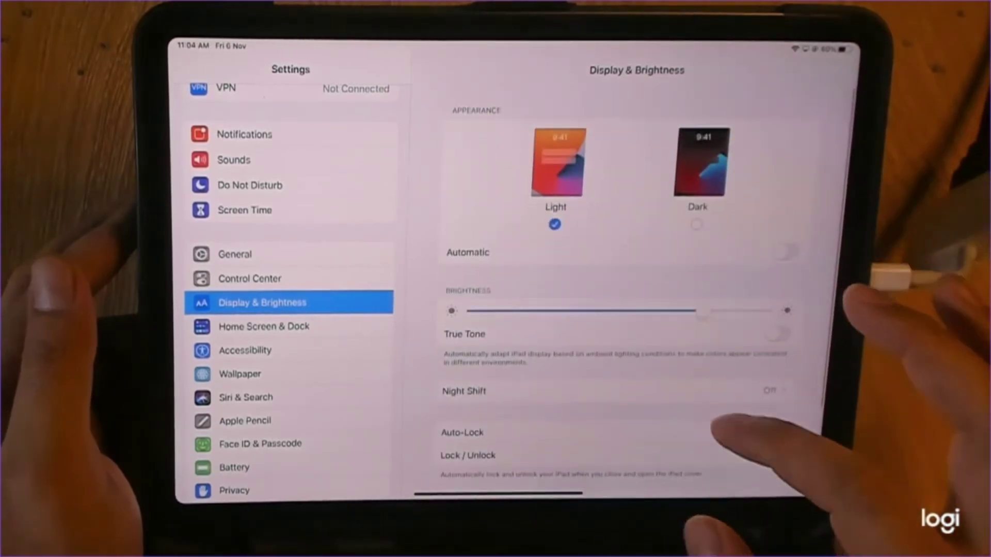
scroll(635, 349, "down", 3)
scroll(634, 310, "up", 3)
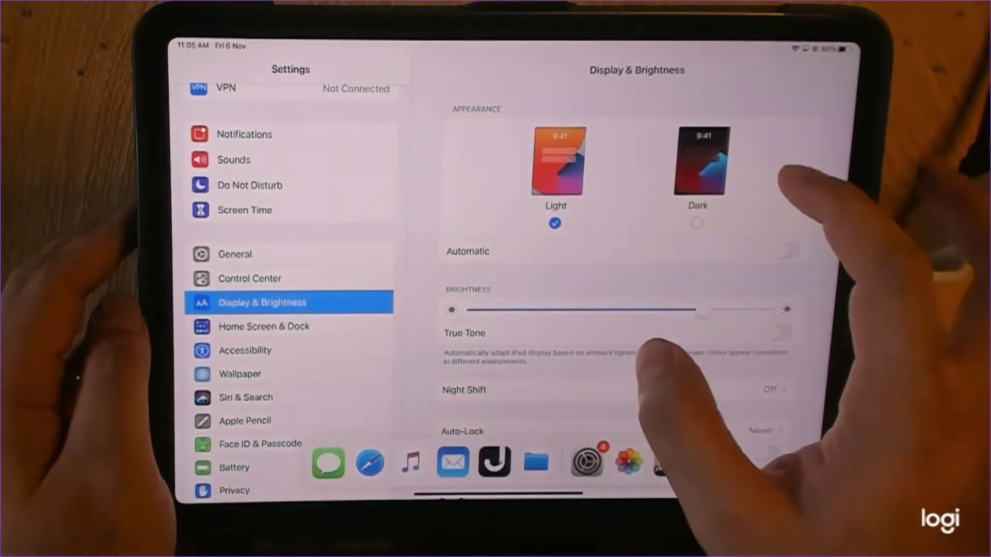
Close Settings to the home screen, reopen it, and go to Accessibility
left_click_drag(604, 495, 650, 365)
left_click_drag(666, 496, 775, 209)
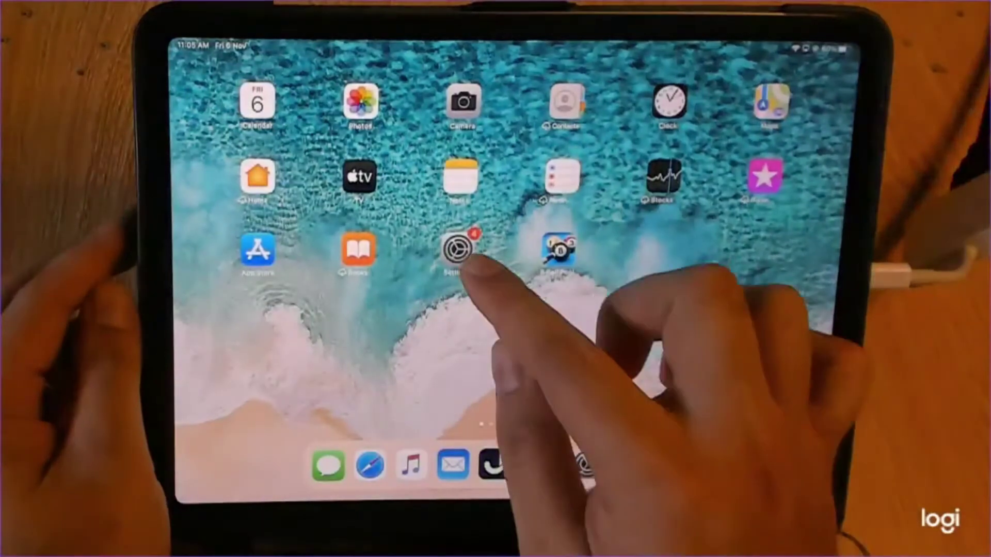
left_click(459, 249)
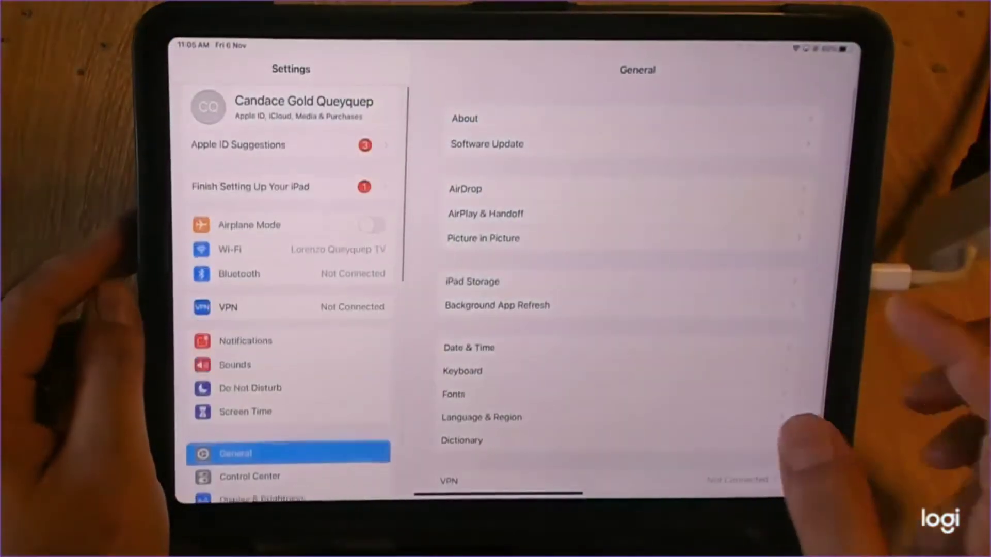
scroll(291, 310, "down", 5)
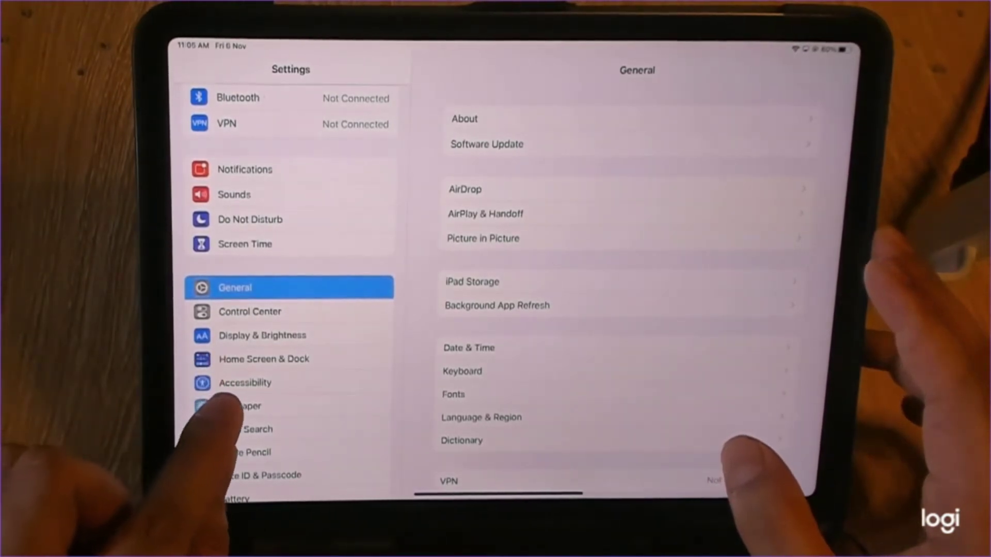
left_click(244, 382)
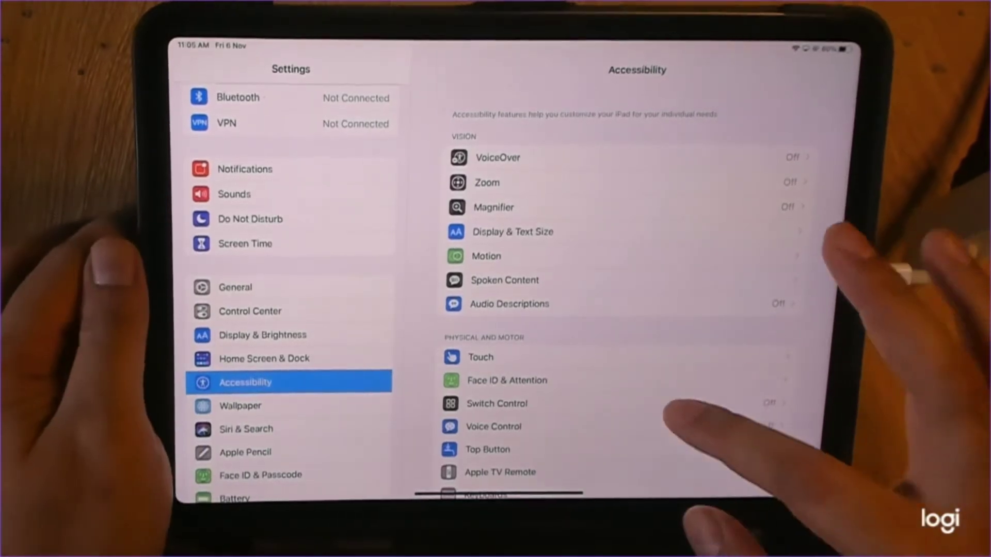
scroll(635, 295, "down", 5)
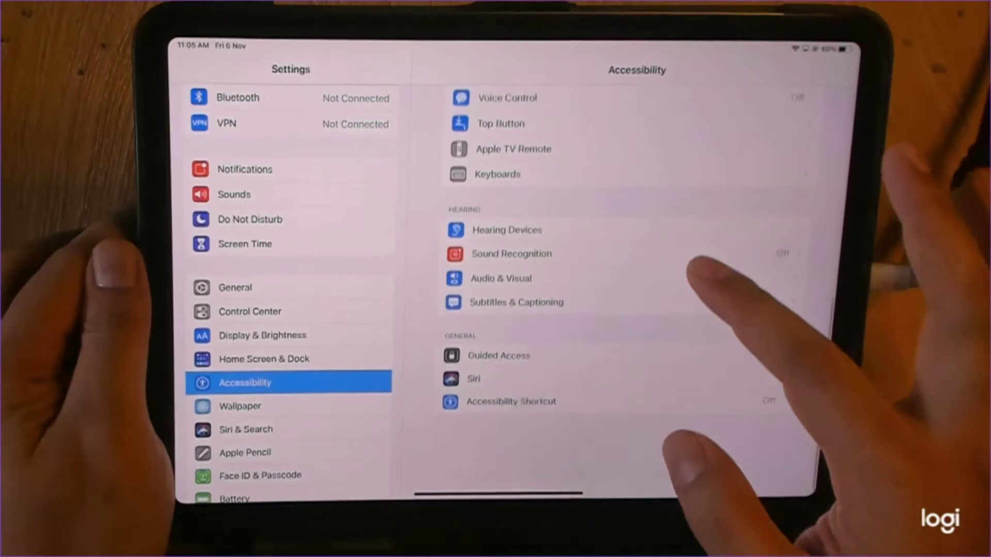
scroll(635, 294, "up", 3)
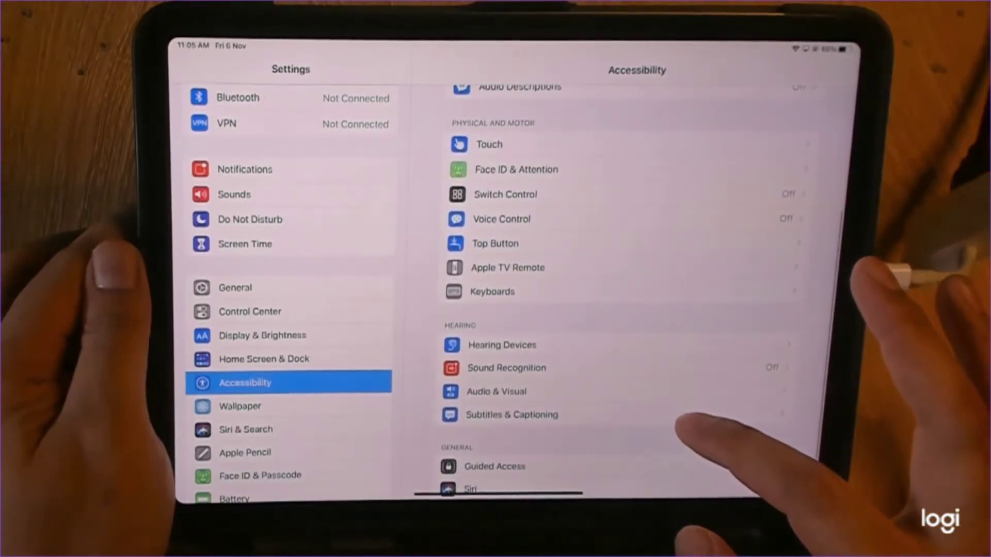
scroll(635, 295, "up", 3)
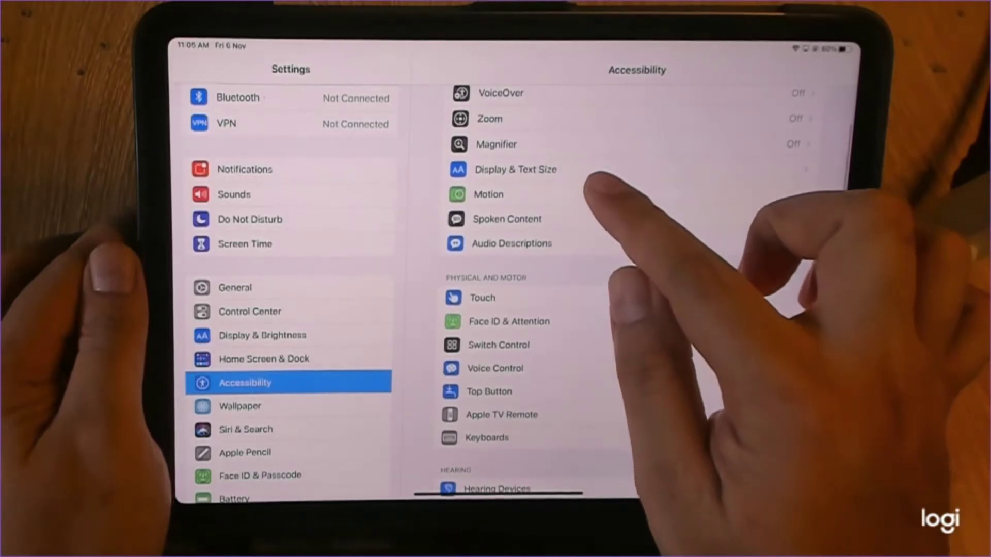
In Display & Text Size, turn Auto-Brightness on and then off again
left_click(577, 170)
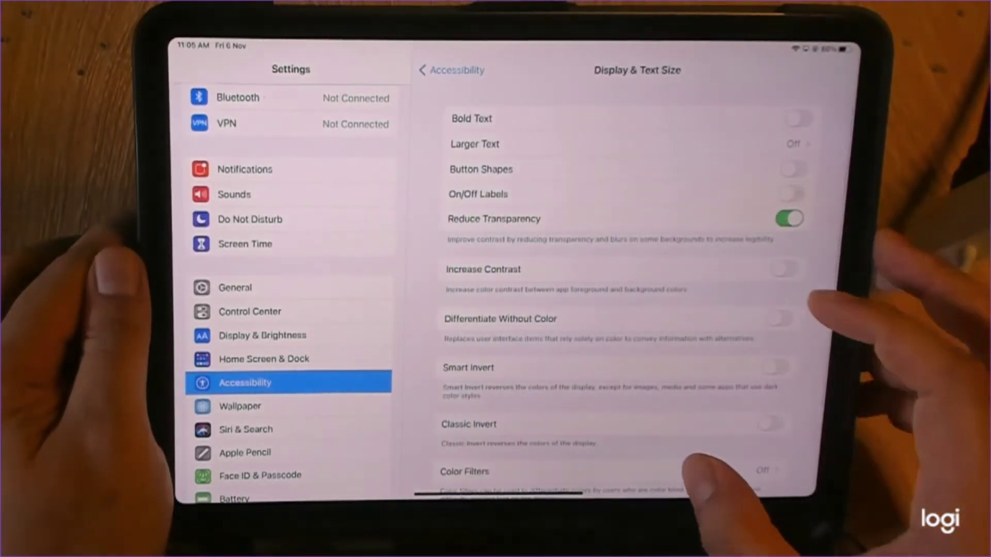
scroll(697, 472, "down", 3)
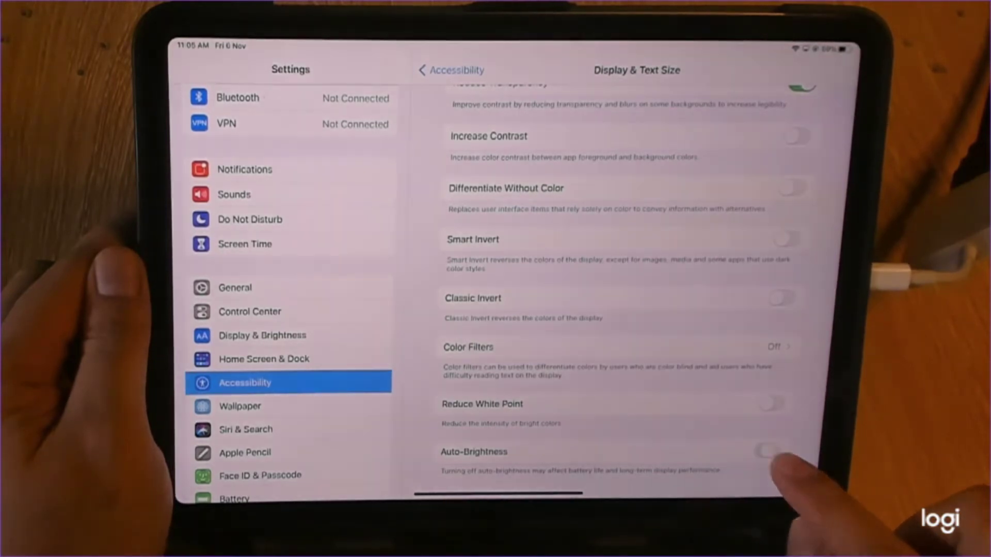
left_click(767, 451)
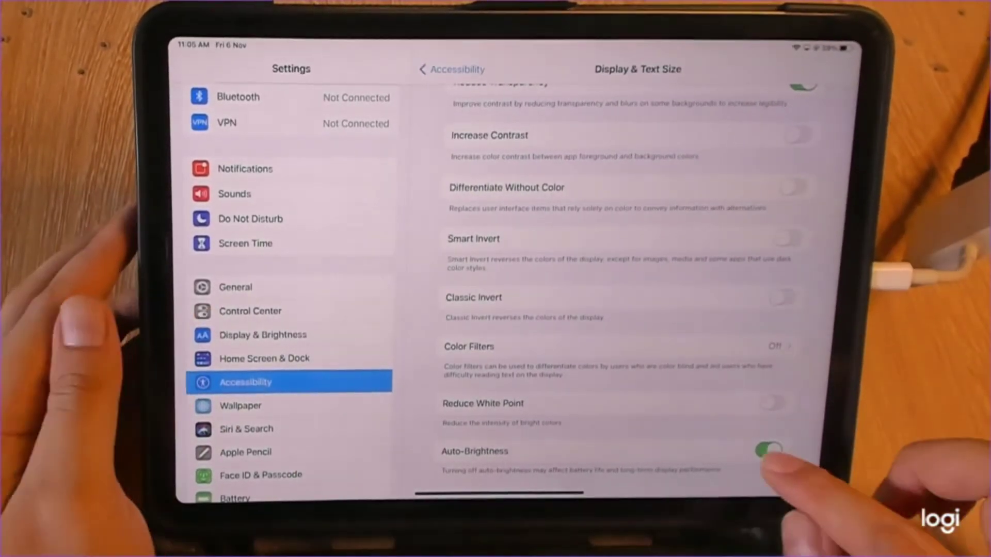
left_click(768, 452)
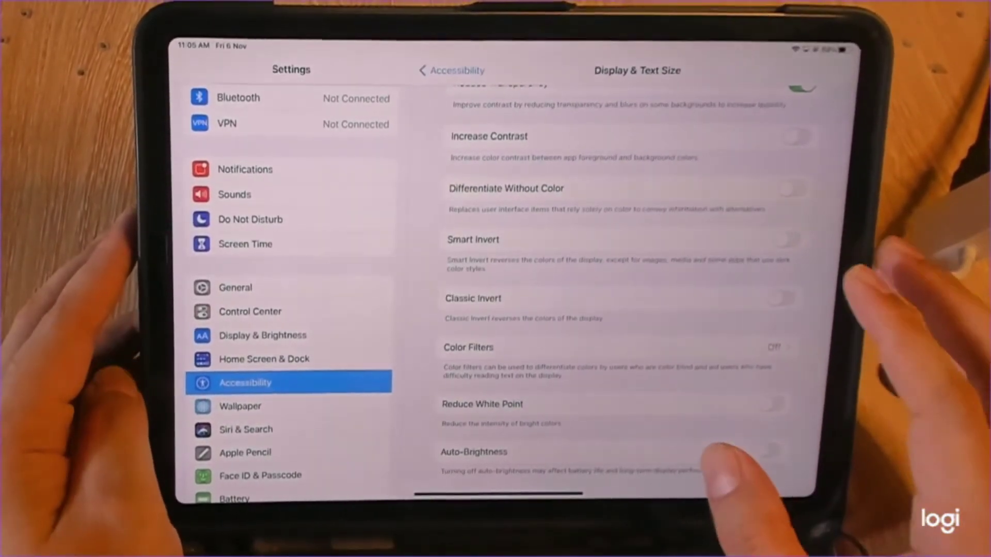